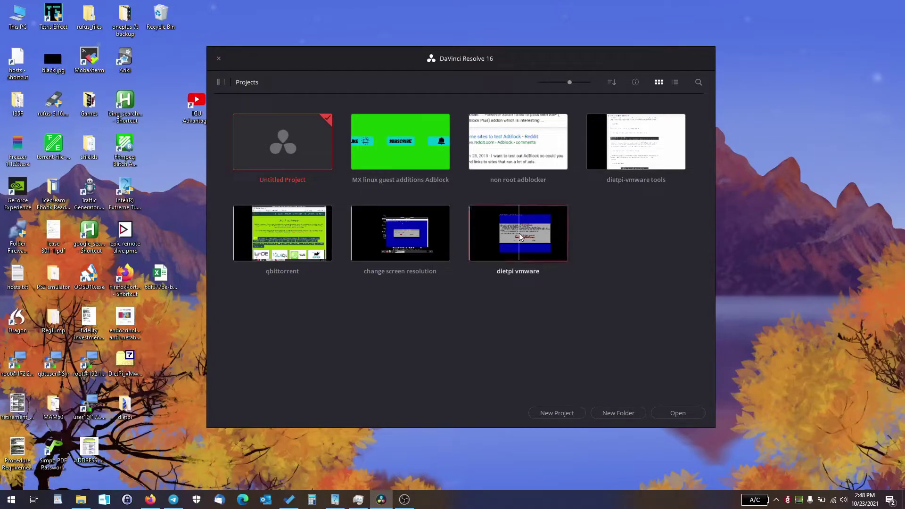
Step: Open the dietpi vmware project
left_click(535, 273)
left_click(678, 416)
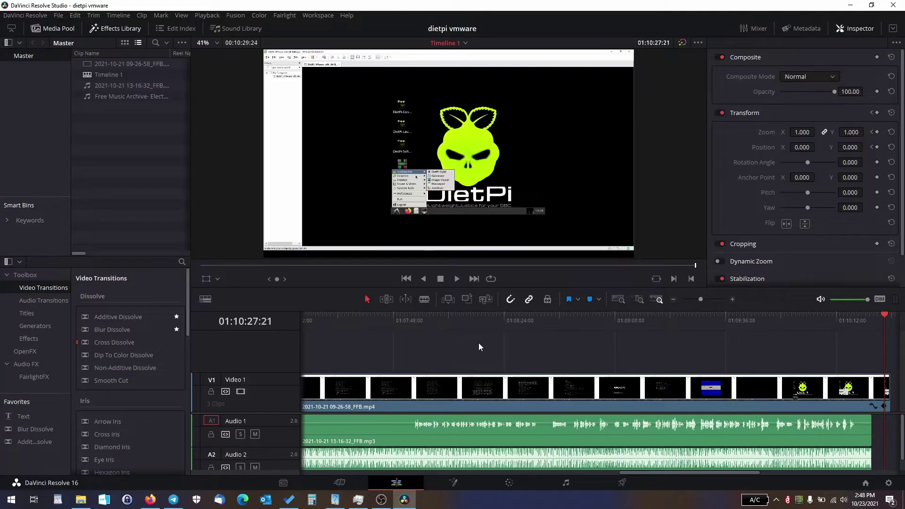
left_click_drag(647, 474, 313, 469)
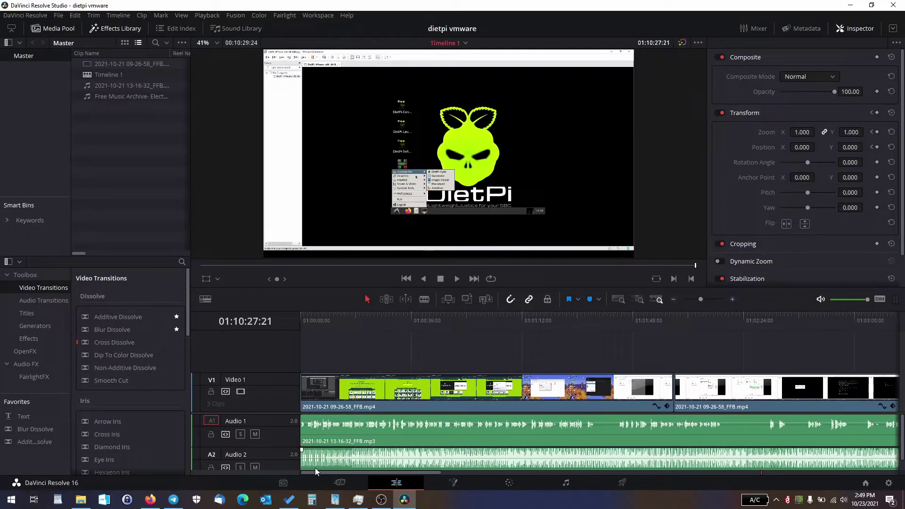
Step: Select the first Video 1 clip and toggle the Inspector off and on to show its Transform settings
left_click(345, 382)
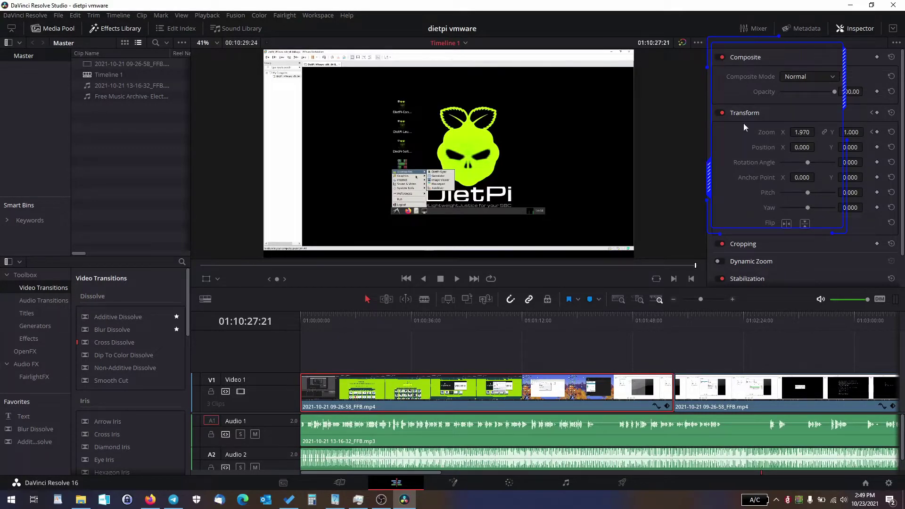
left_click(852, 28)
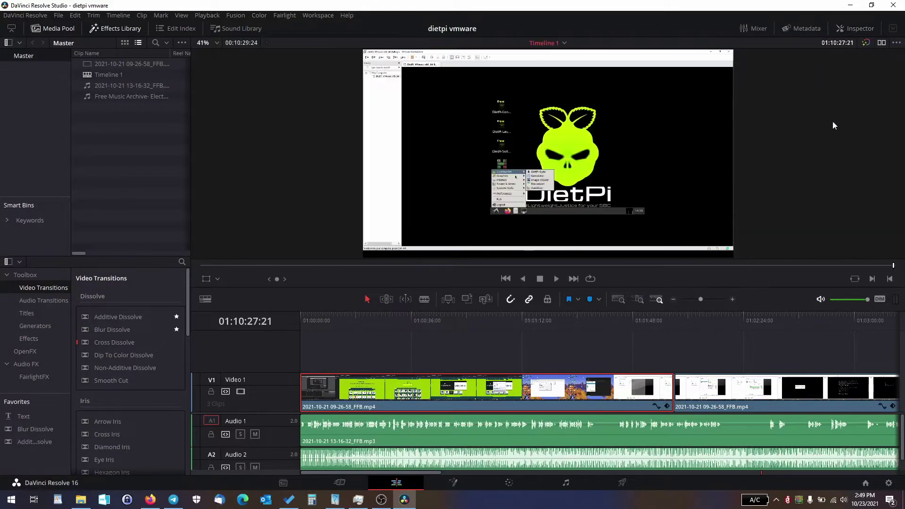
left_click(845, 29)
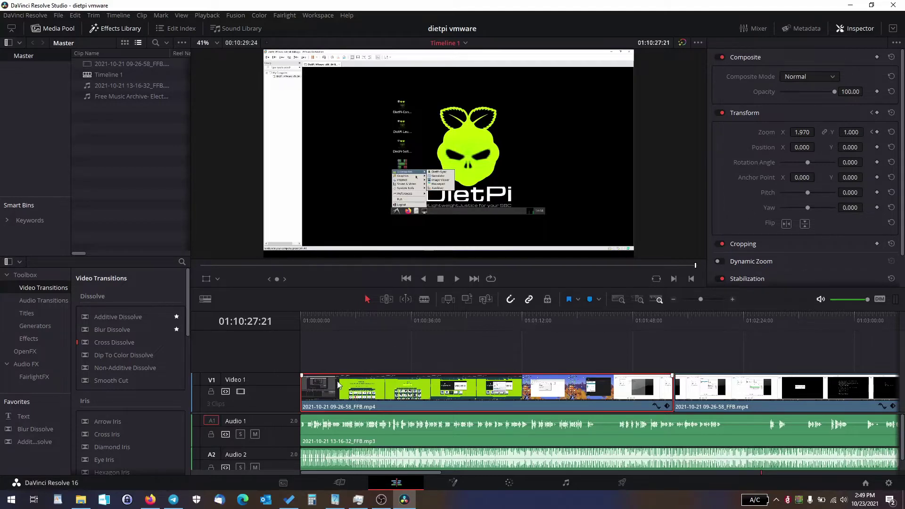
Step: Move to 01:00:35:25 on the DietPi website shot and show the clip's Transform keyframe track
left_click_drag(324, 315, 411, 316)
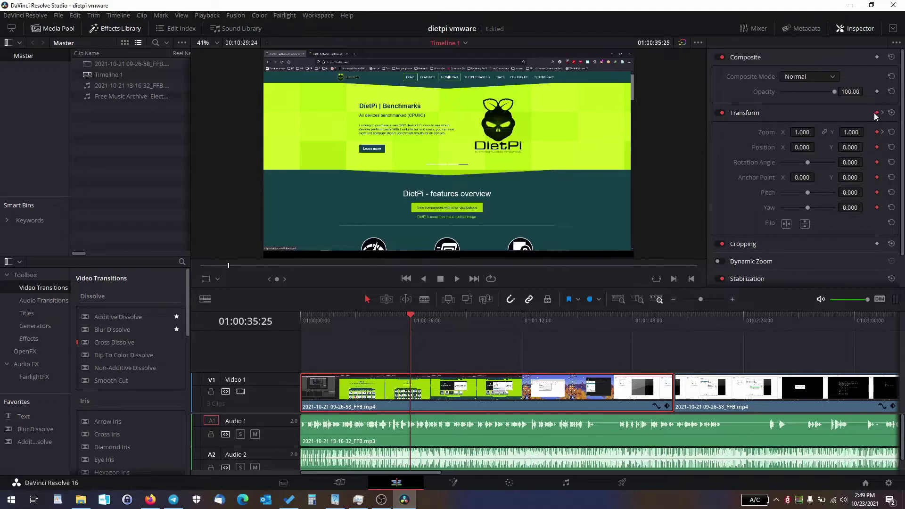
left_click(667, 405)
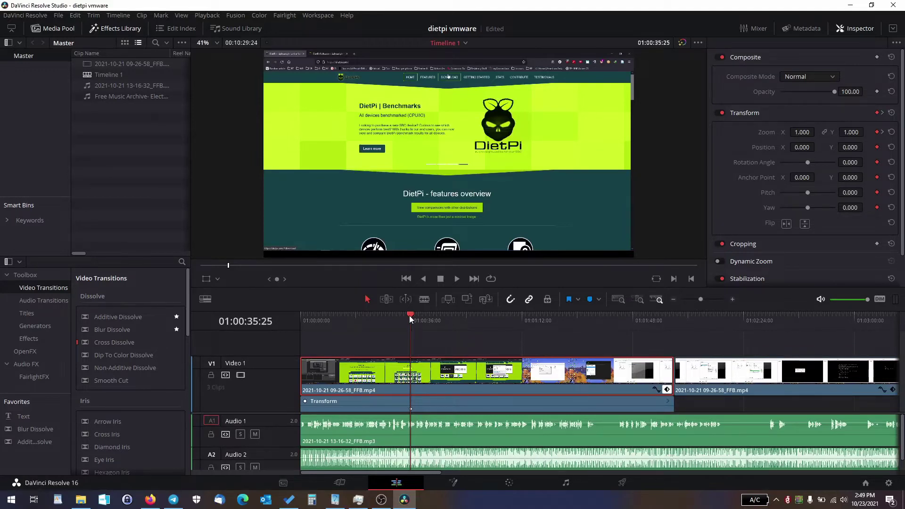
Step: At 01:00:43:09, scale the clip to zoom 1.586 and move it down to position 6.549/-140.801
scroll(410, 315, "up", 2)
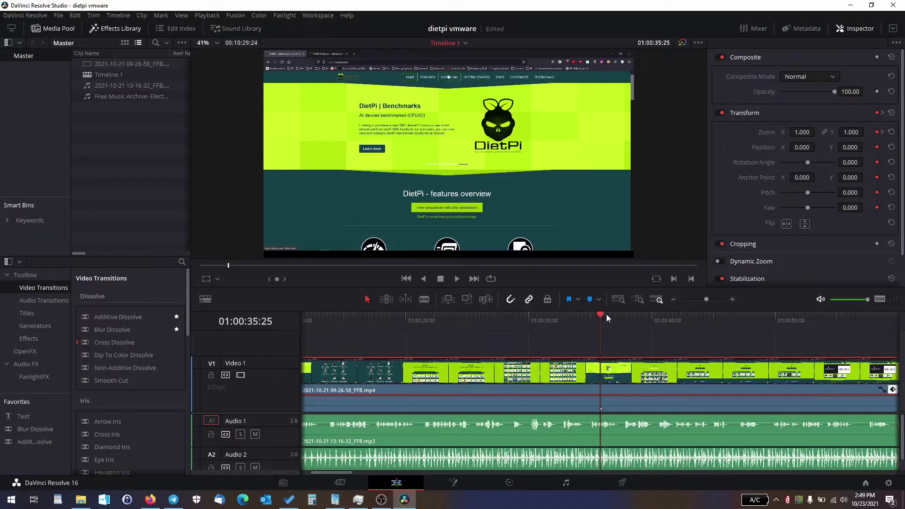
left_click_drag(612, 314, 692, 314)
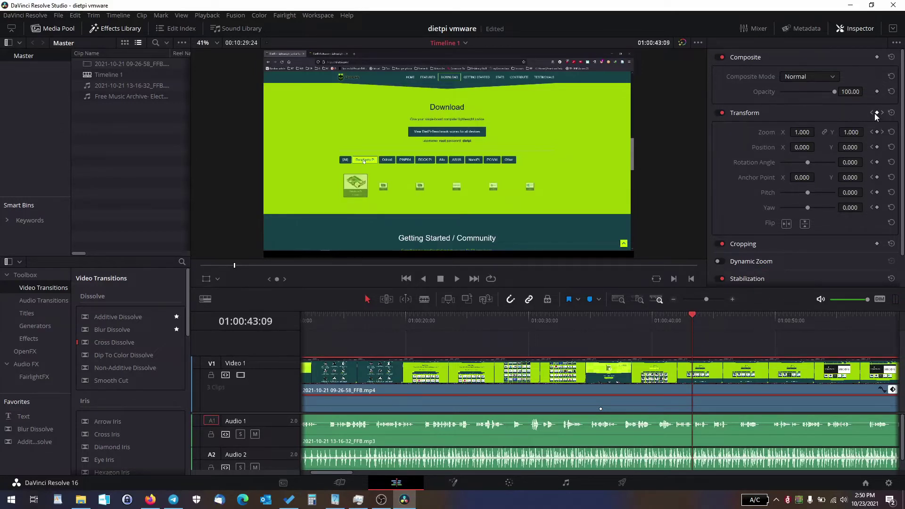
left_click(206, 279)
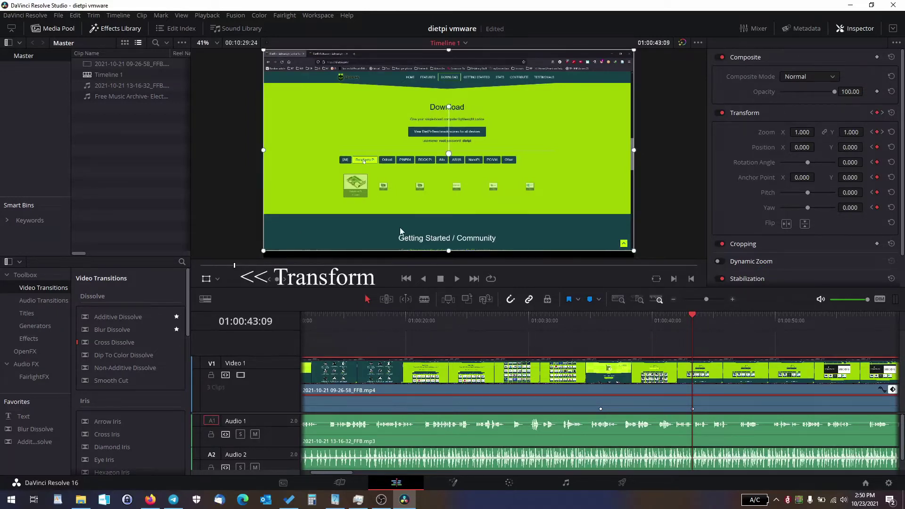
scroll(456, 187, "down", 4)
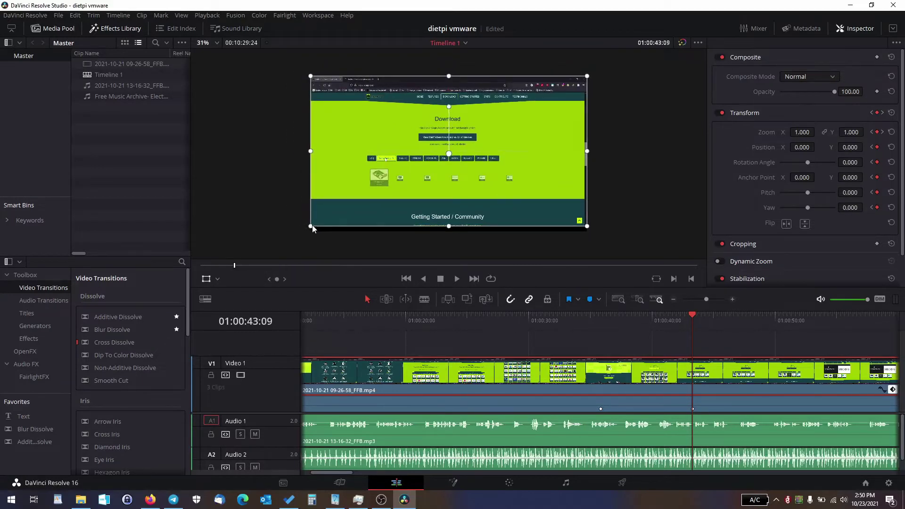
left_click_drag(313, 228, 231, 277)
left_click_drag(463, 157, 474, 177)
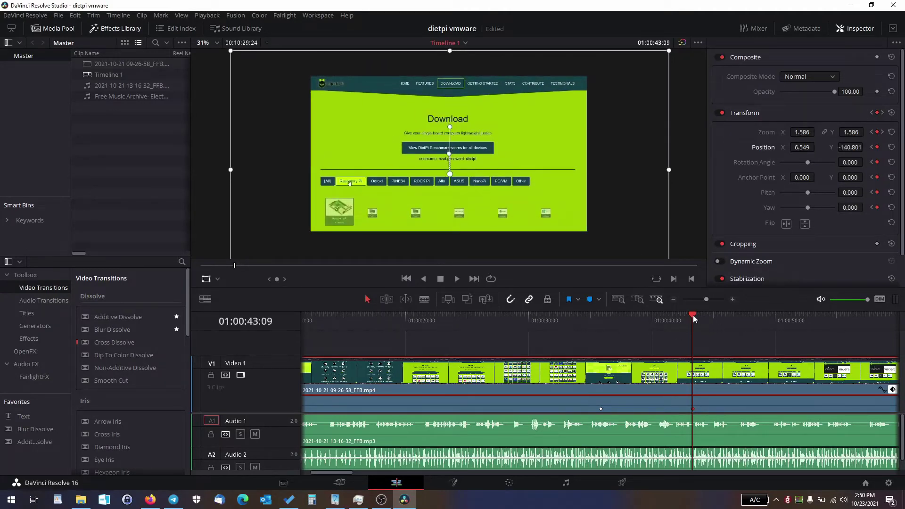
left_click_drag(693, 314, 527, 326)
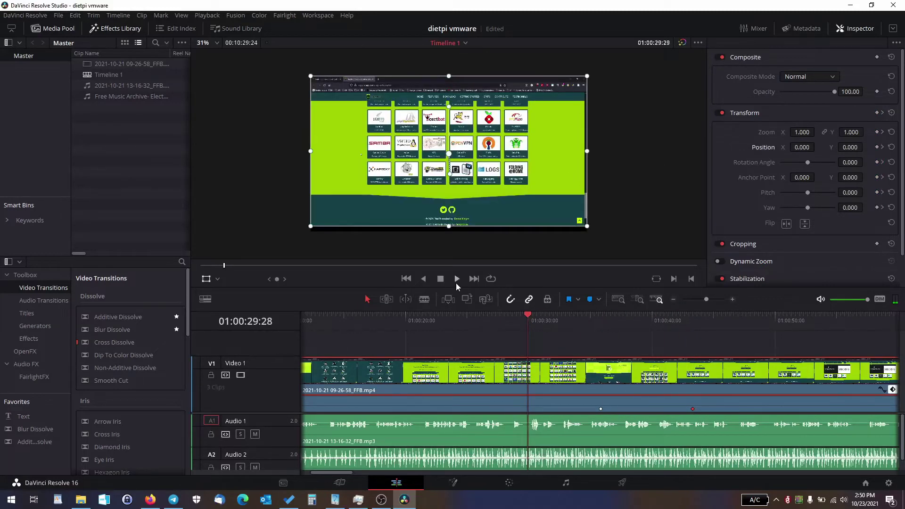
Step: Add a keyframe at 01:00:38:25 shrinking the clip to zoom 0.326, then play from 01:00:35:25
left_click(456, 282)
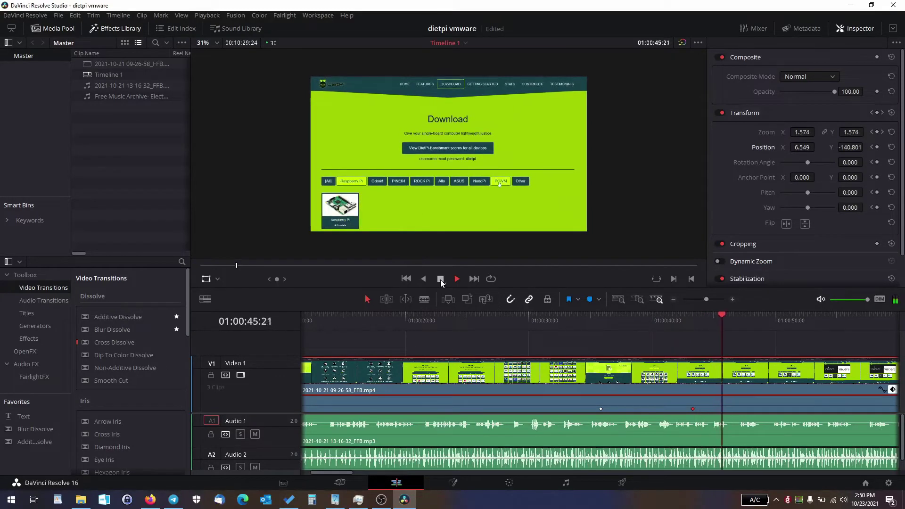
left_click(440, 279)
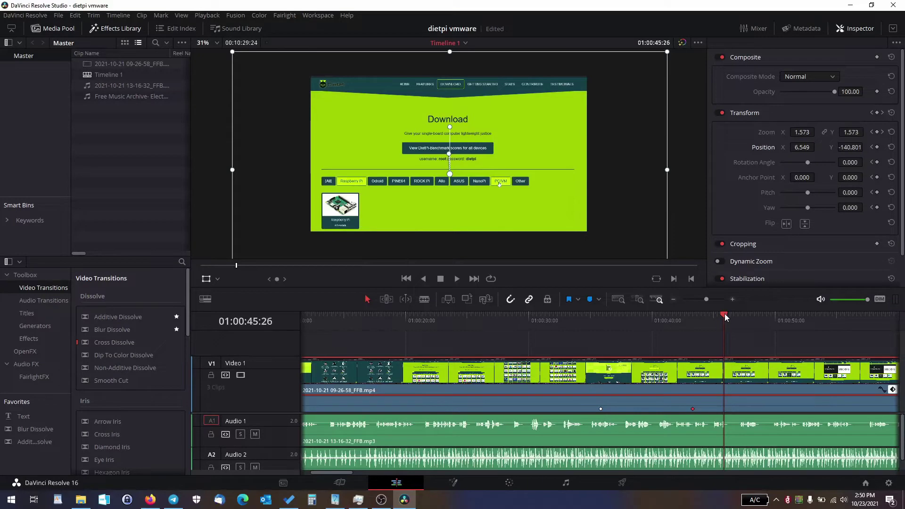
left_click_drag(725, 313, 638, 319)
left_click(877, 113)
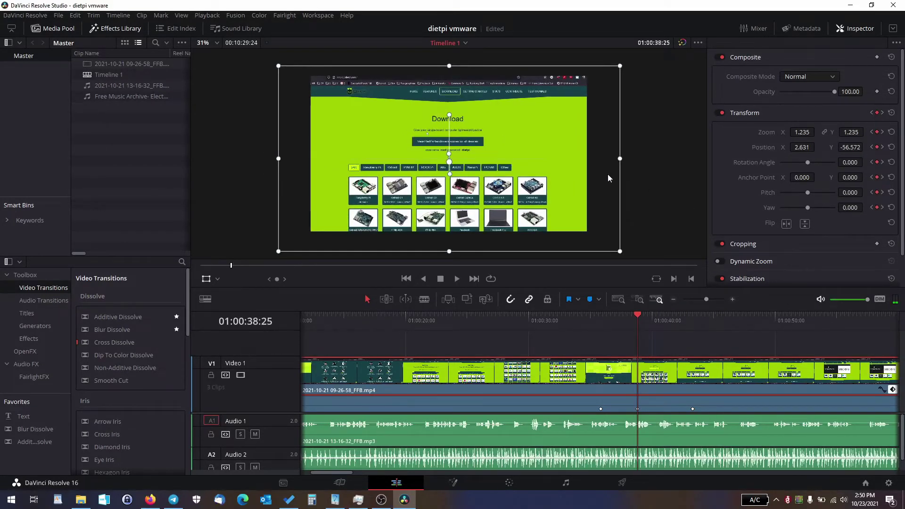
left_click_drag(620, 251, 520, 187)
left_click_drag(639, 314, 601, 315)
left_click(456, 279)
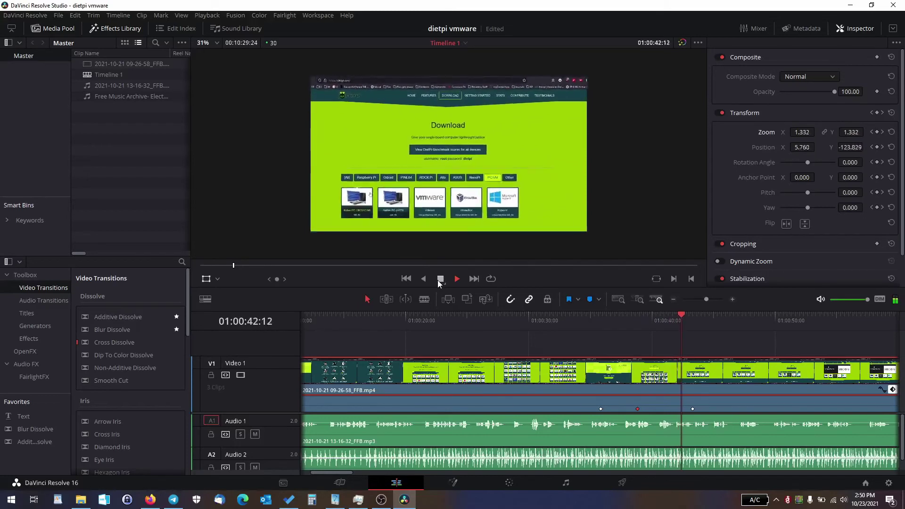
Step: Stop playback and delete the Transform keyframe at 01:00:38:25
left_click(437, 280)
left_click_drag(705, 321, 693, 317)
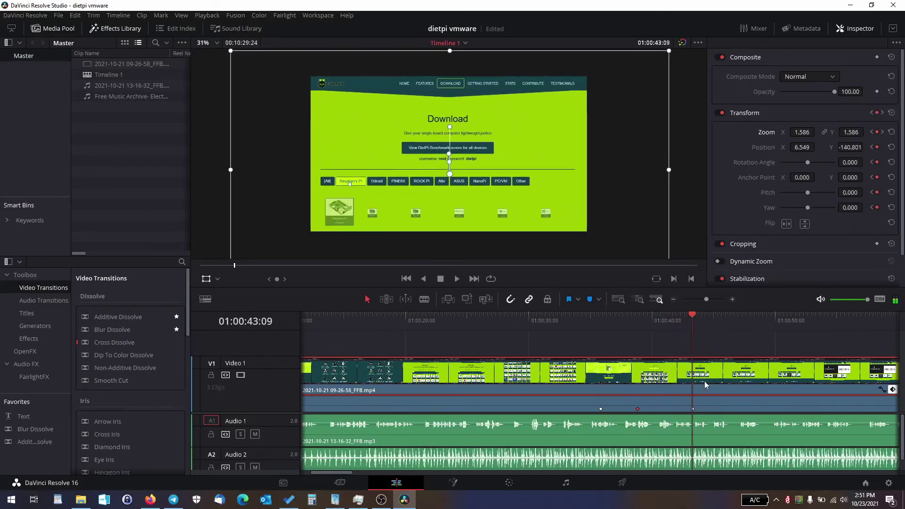
left_click(871, 114)
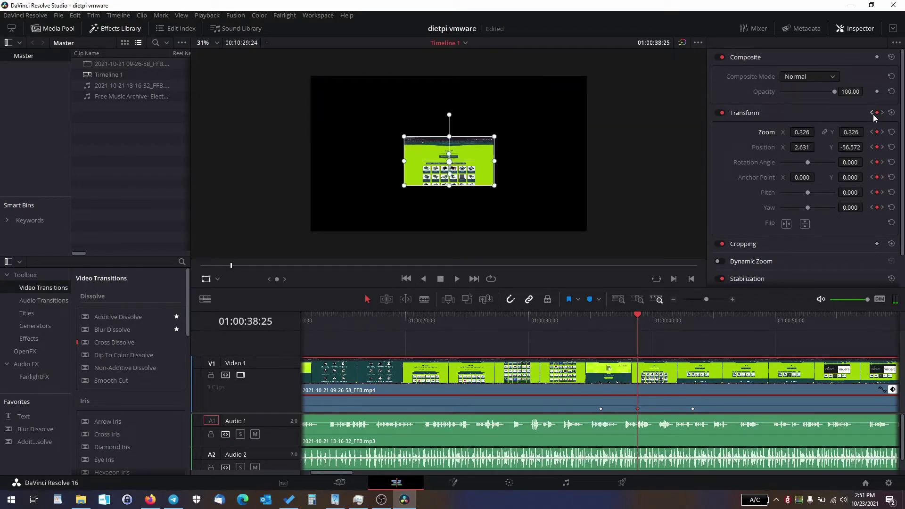
left_click(877, 114)
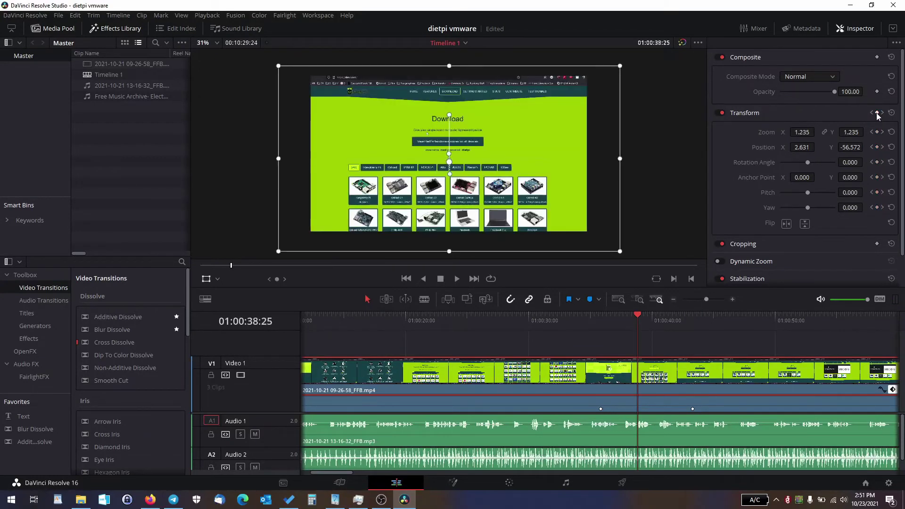
Step: Add Transform keyframes at 01:00:40:21 and 01:00:46:17
left_click_drag(643, 313, 661, 322)
left_click(878, 113)
left_click_drag(655, 316, 737, 307)
left_click(878, 112)
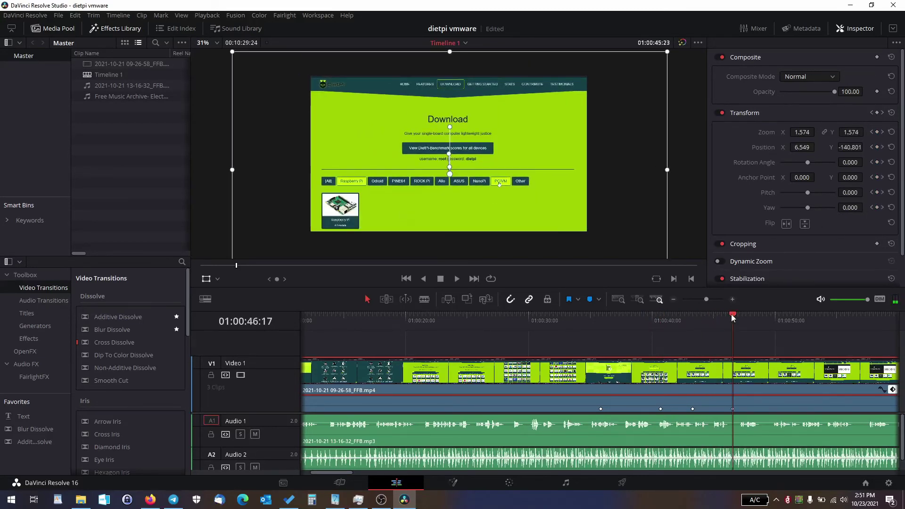
Step: Remove the Transform keyframes at 01:00:43:09 and 01:00:40:21
left_click_drag(729, 316, 694, 324)
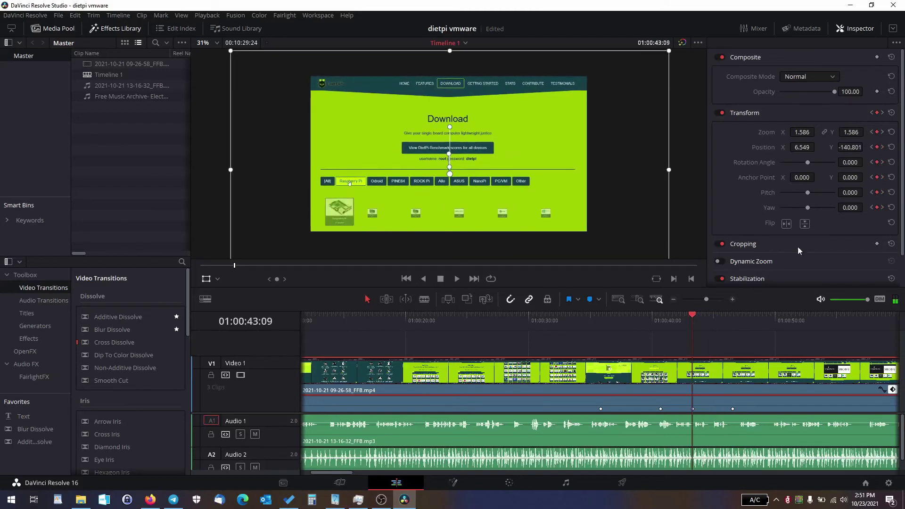
left_click(877, 113)
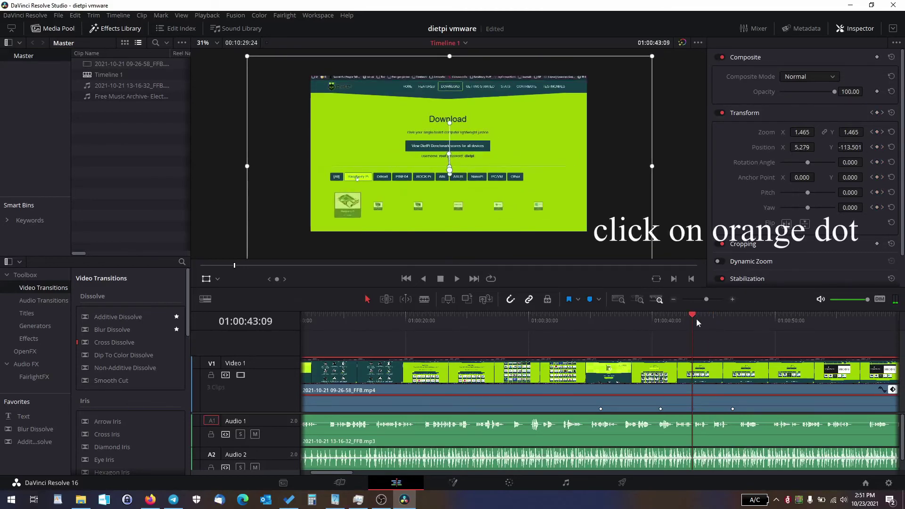
left_click_drag(677, 316, 665, 320)
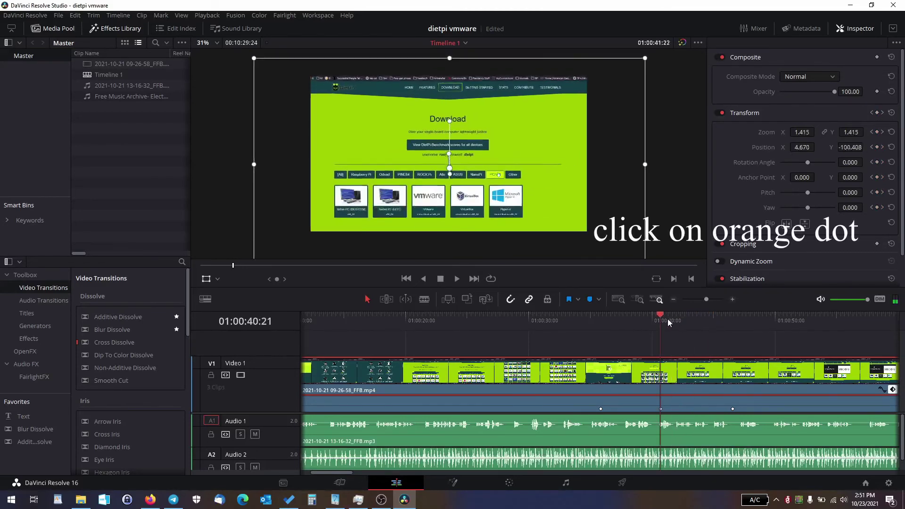
left_click(878, 113)
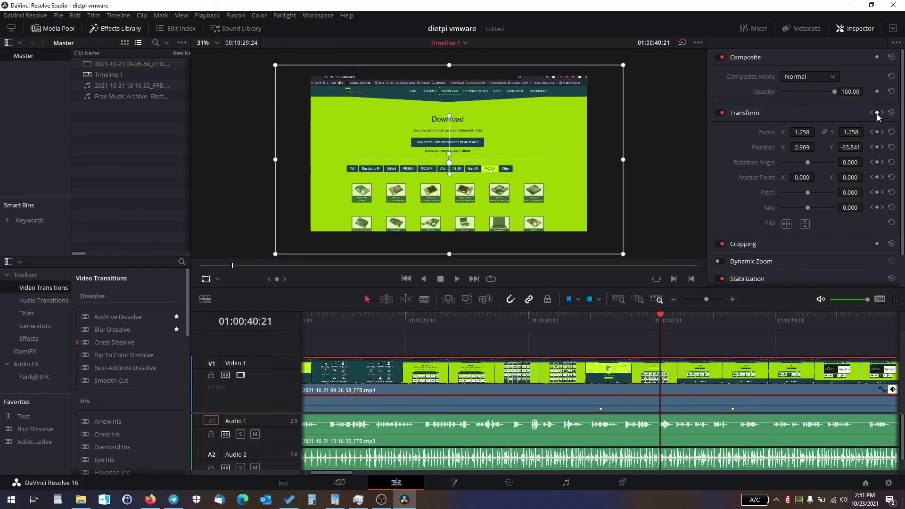